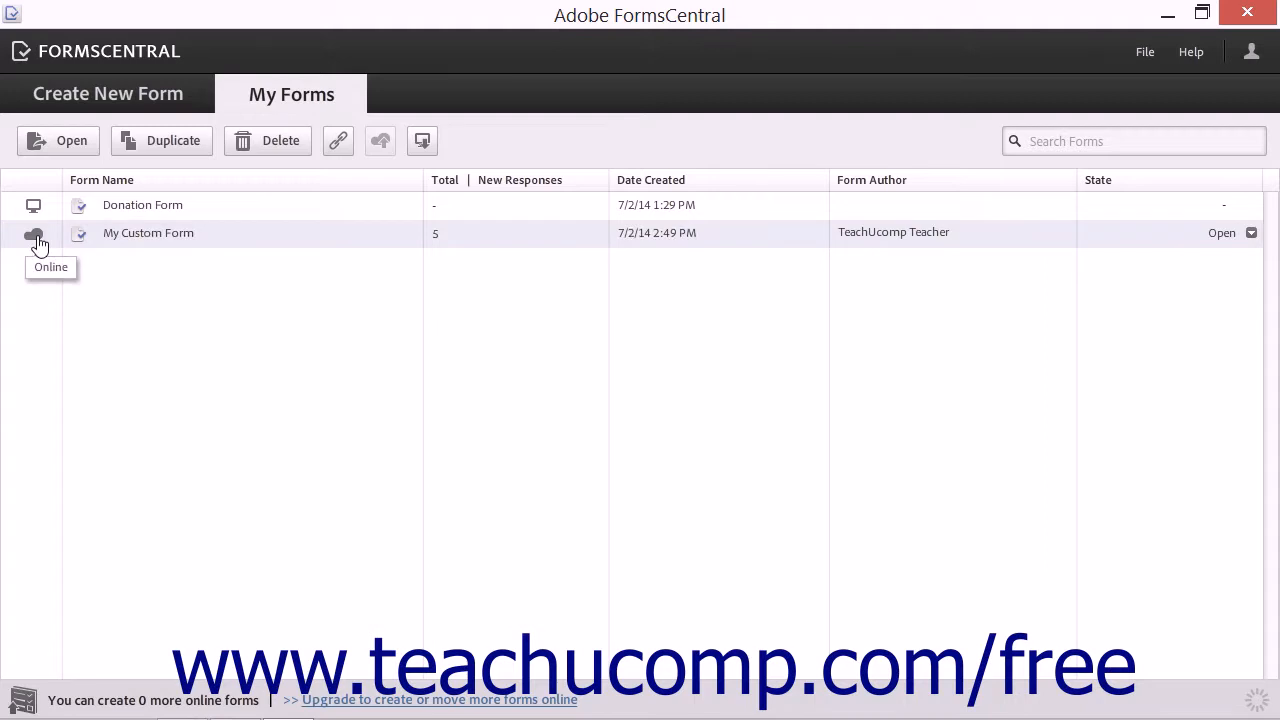
Open the responses table of My Custom Form and select the first response row
double_click(147, 244)
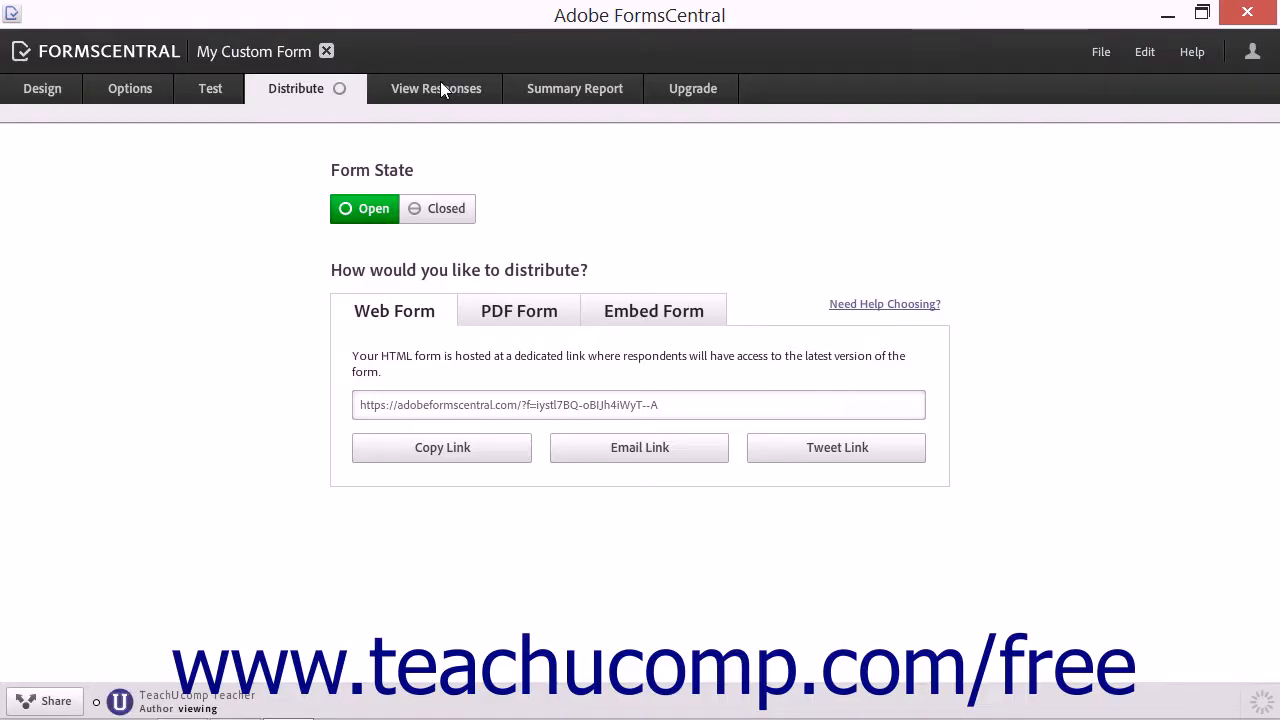
left_click(440, 88)
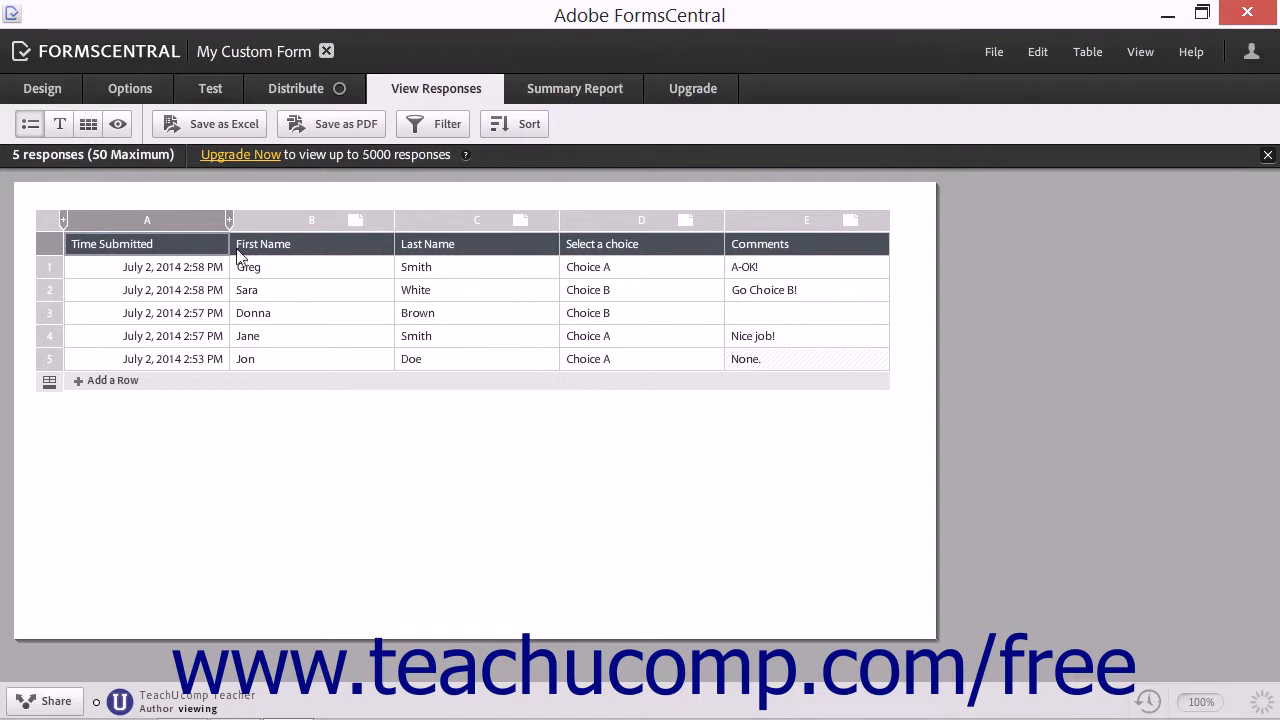
left_click(287, 252)
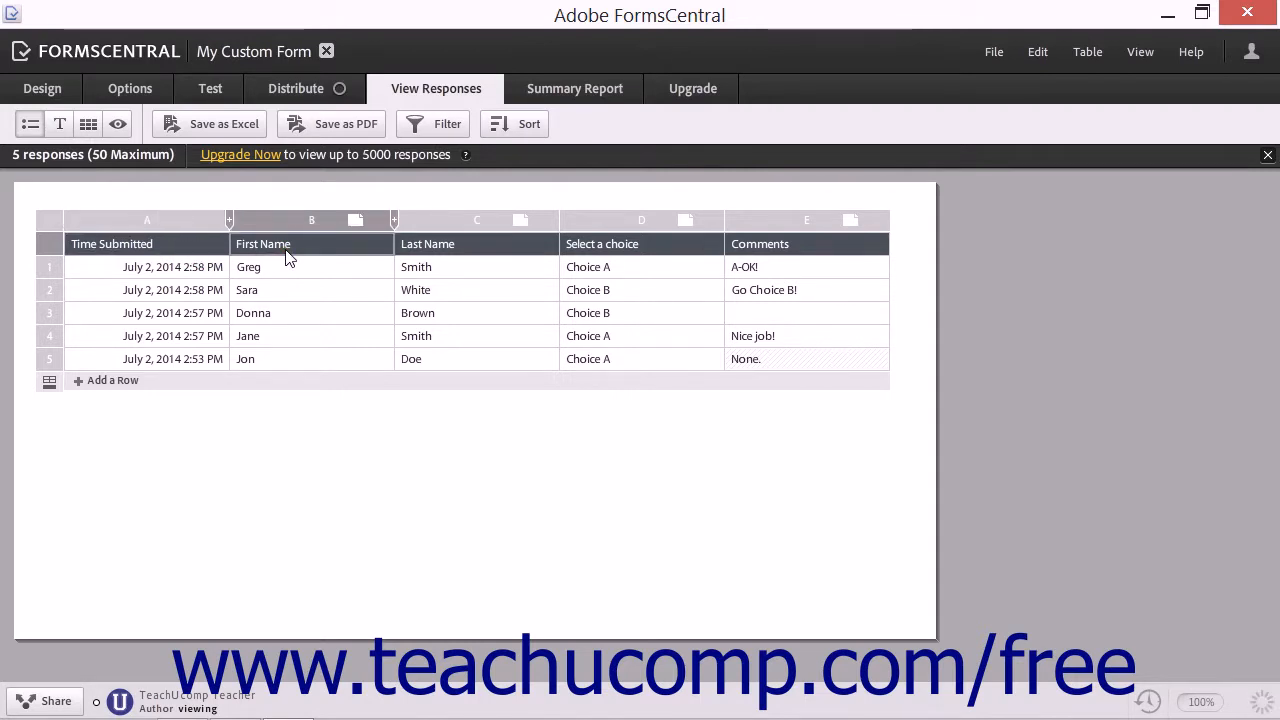
left_click(44, 272)
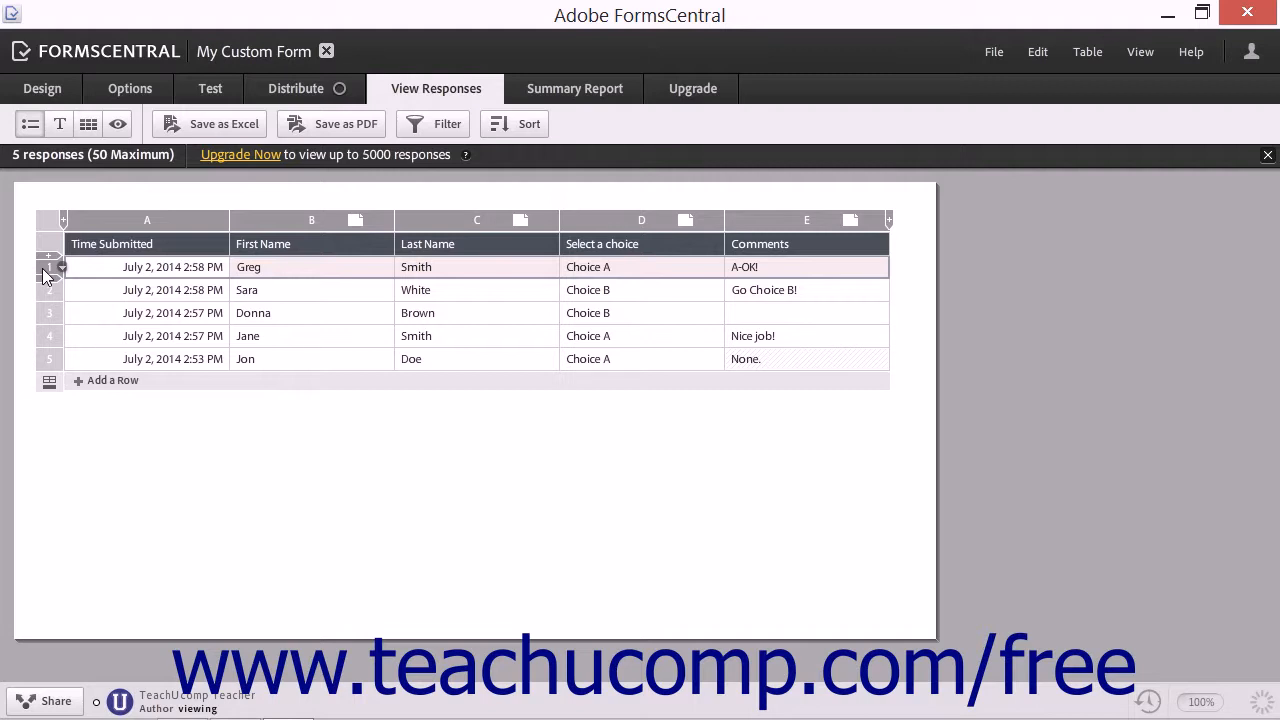
Add a response row at the end of the table with the respondent's first and last name and Choice B
left_click(107, 383)
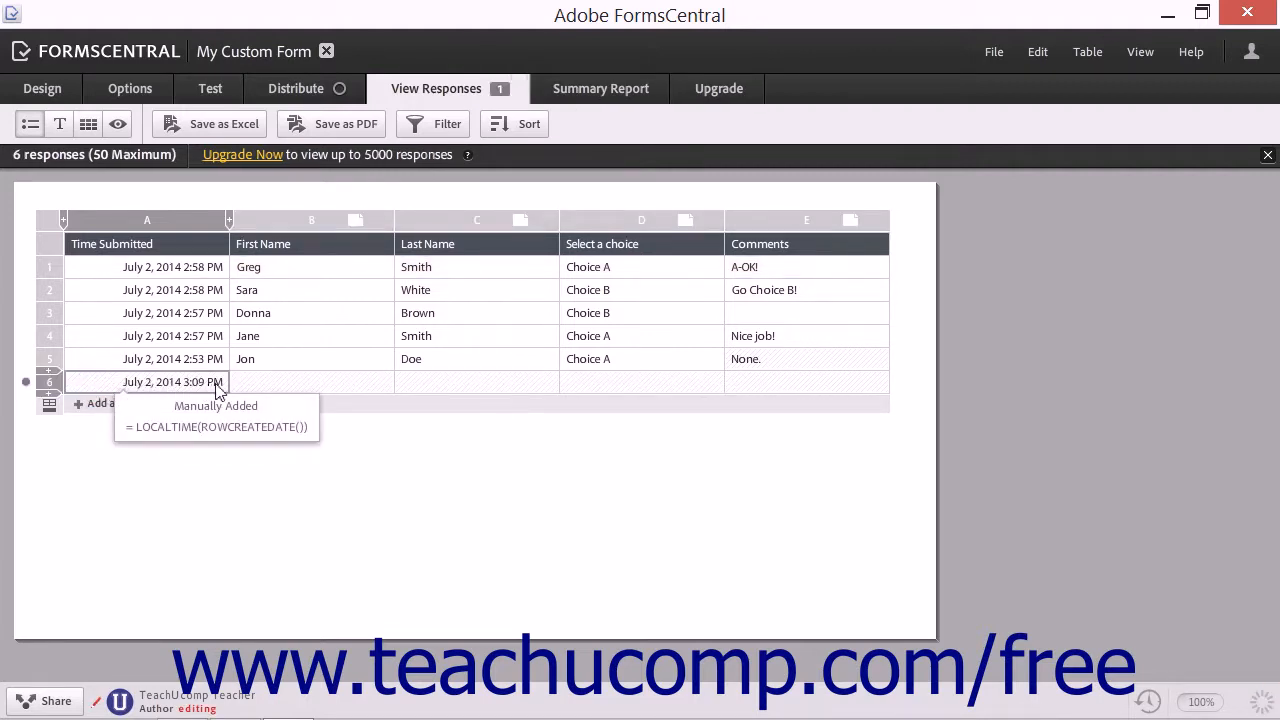
left_click(278, 382)
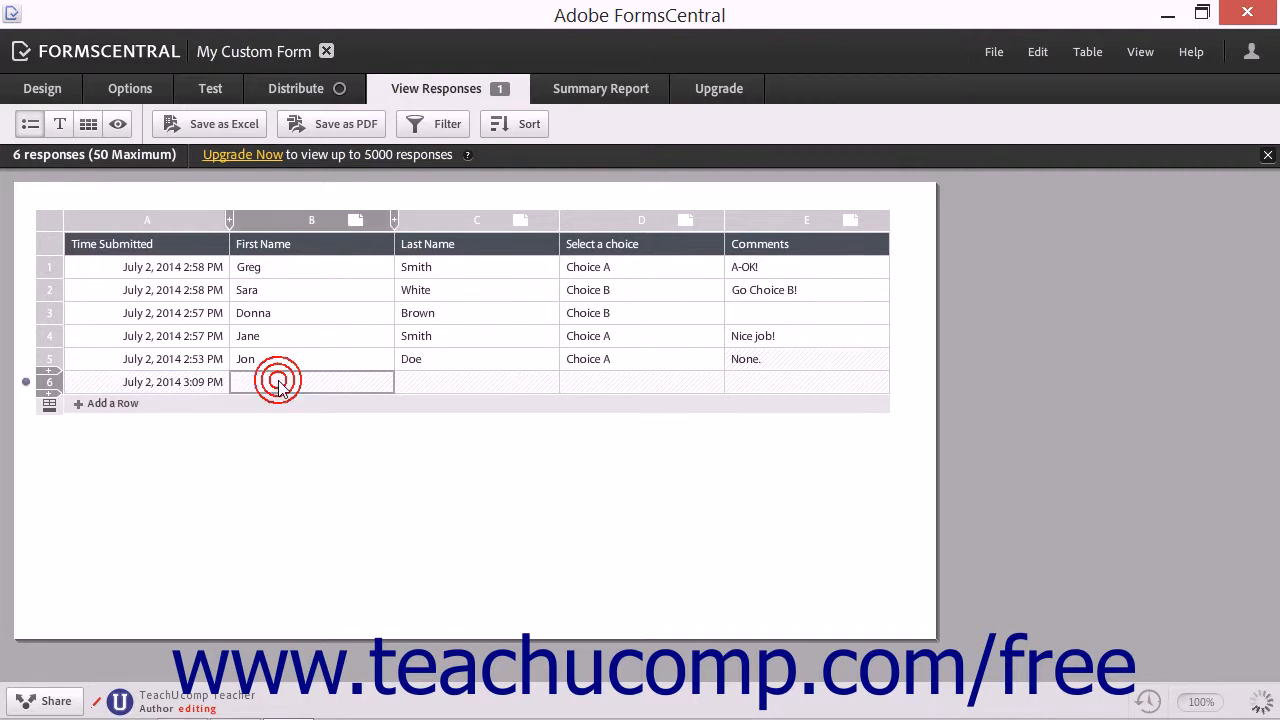
type("Kim")
key("Tab")
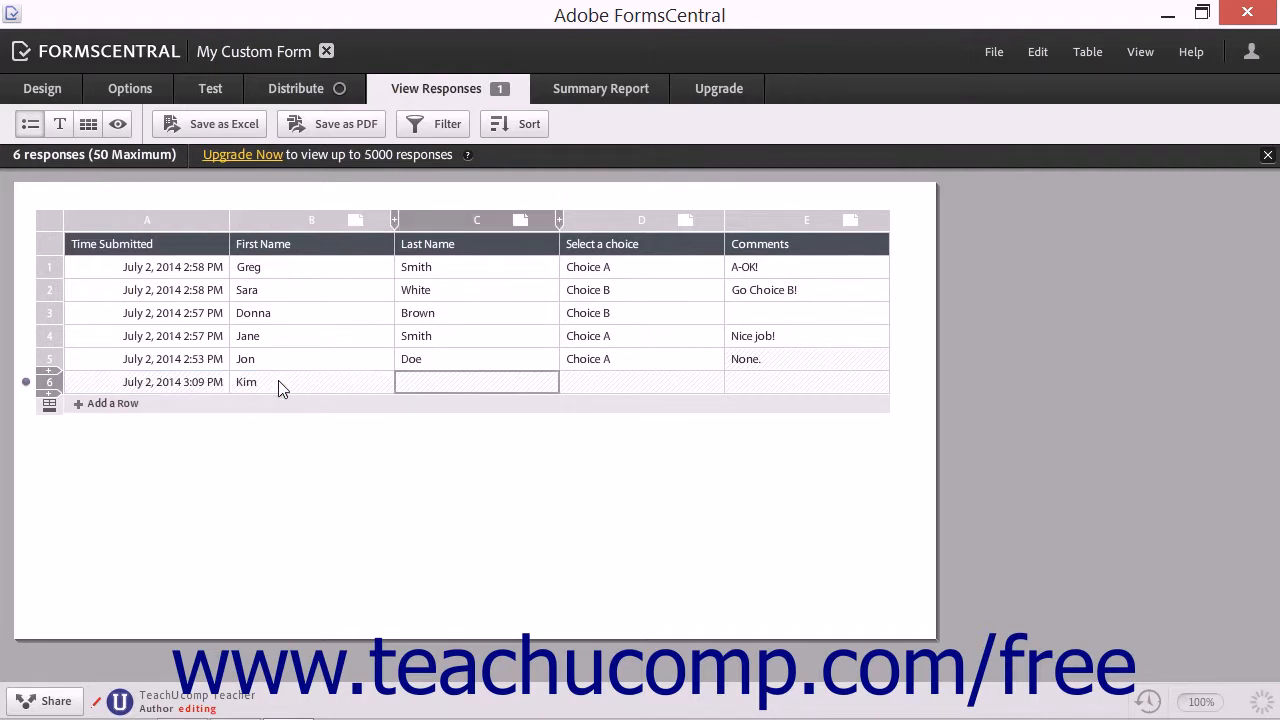
type("Smith")
key("Tab")
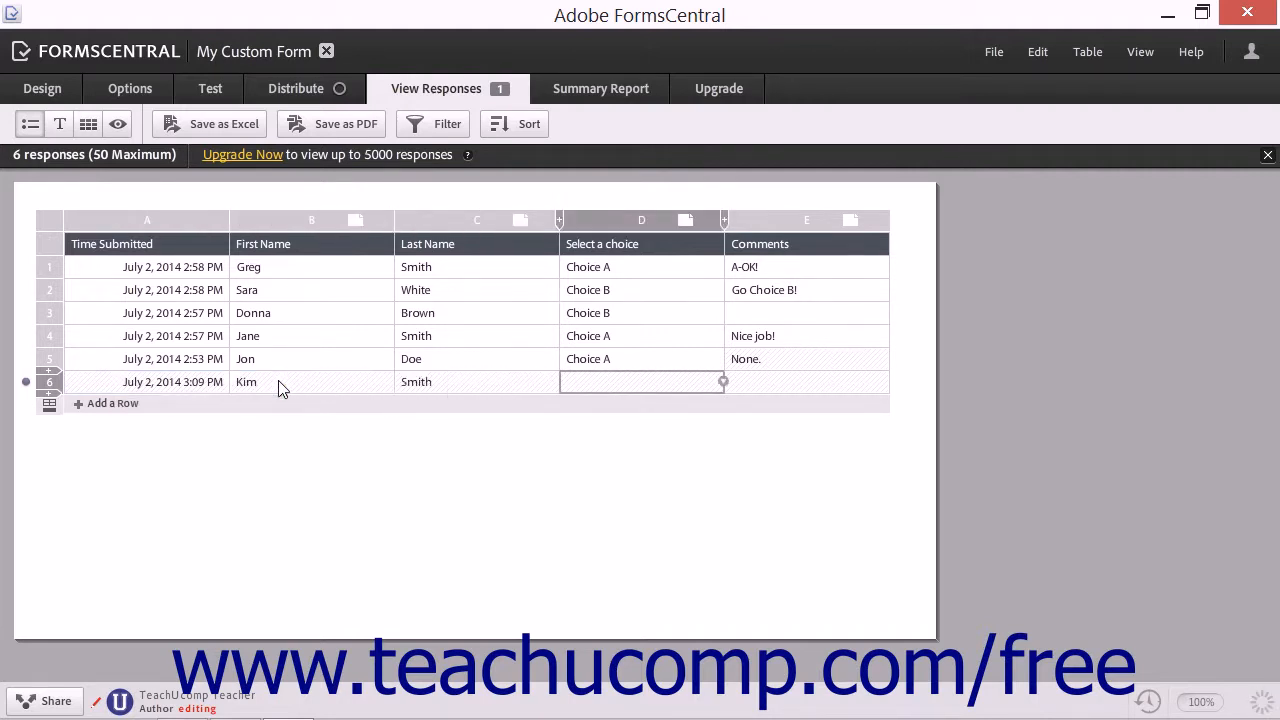
type("Ch")
key("Down")
key("Return")
key("Tab")
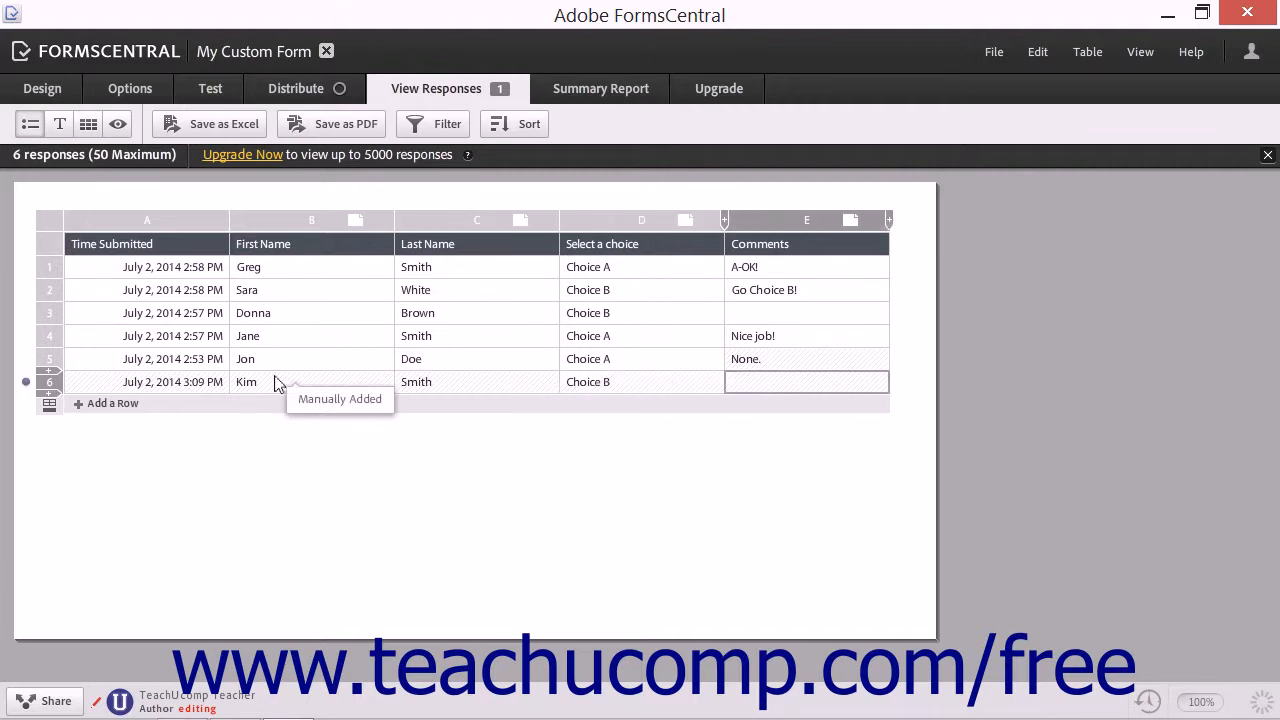
Insert a blank response row above row 4 and select its First Name cell
left_click(52, 338)
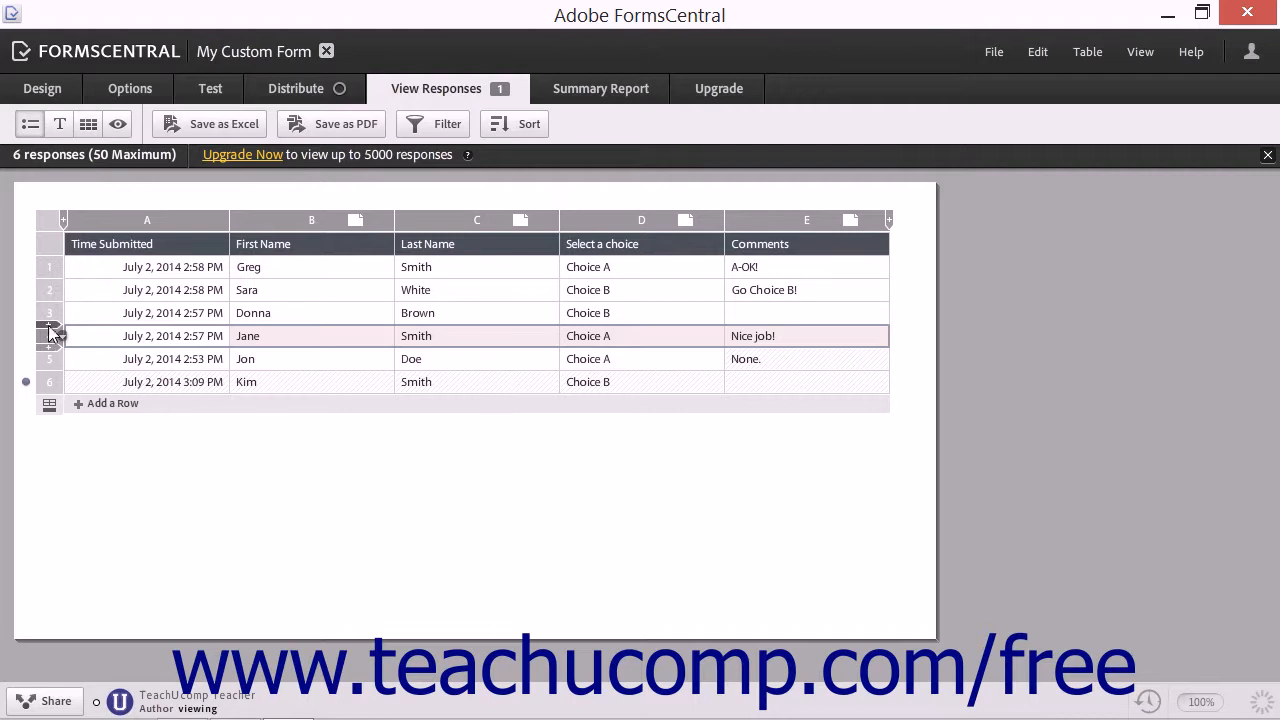
left_click(49, 326)
left_click(250, 337)
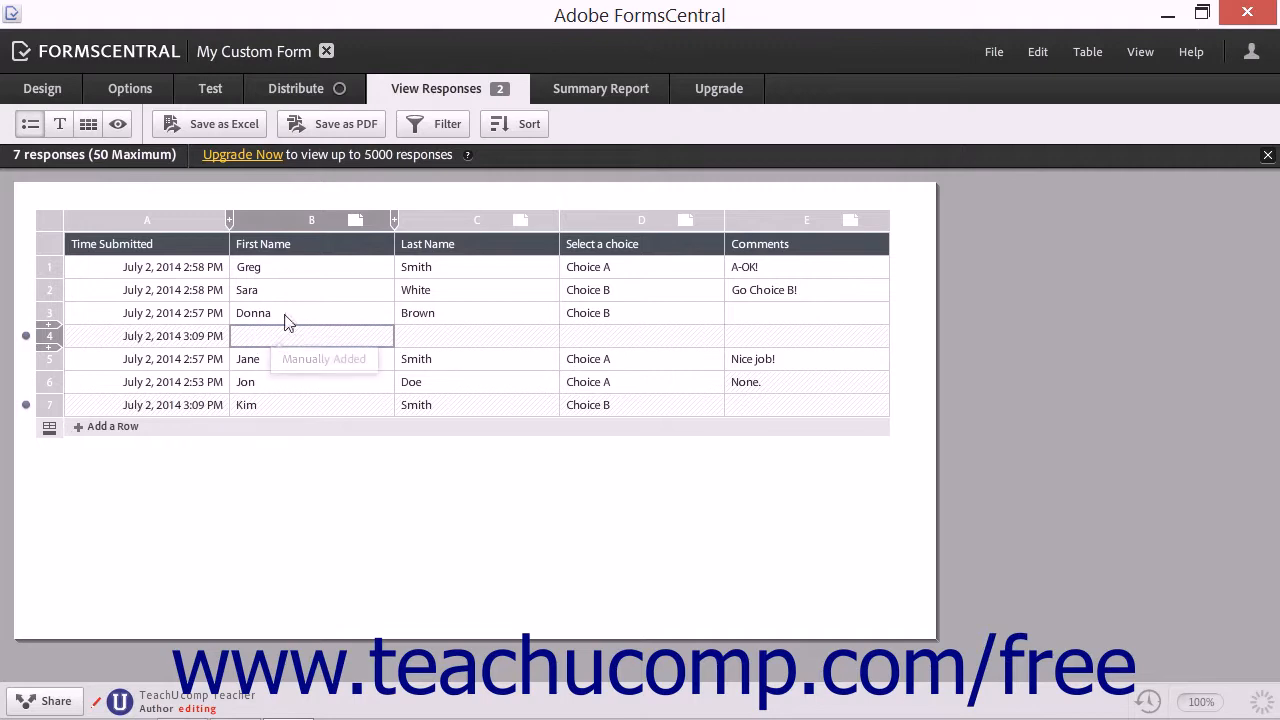
Examine the commands for the First Name column and the text, table and view tools for the responses table
mouse_move(308, 228)
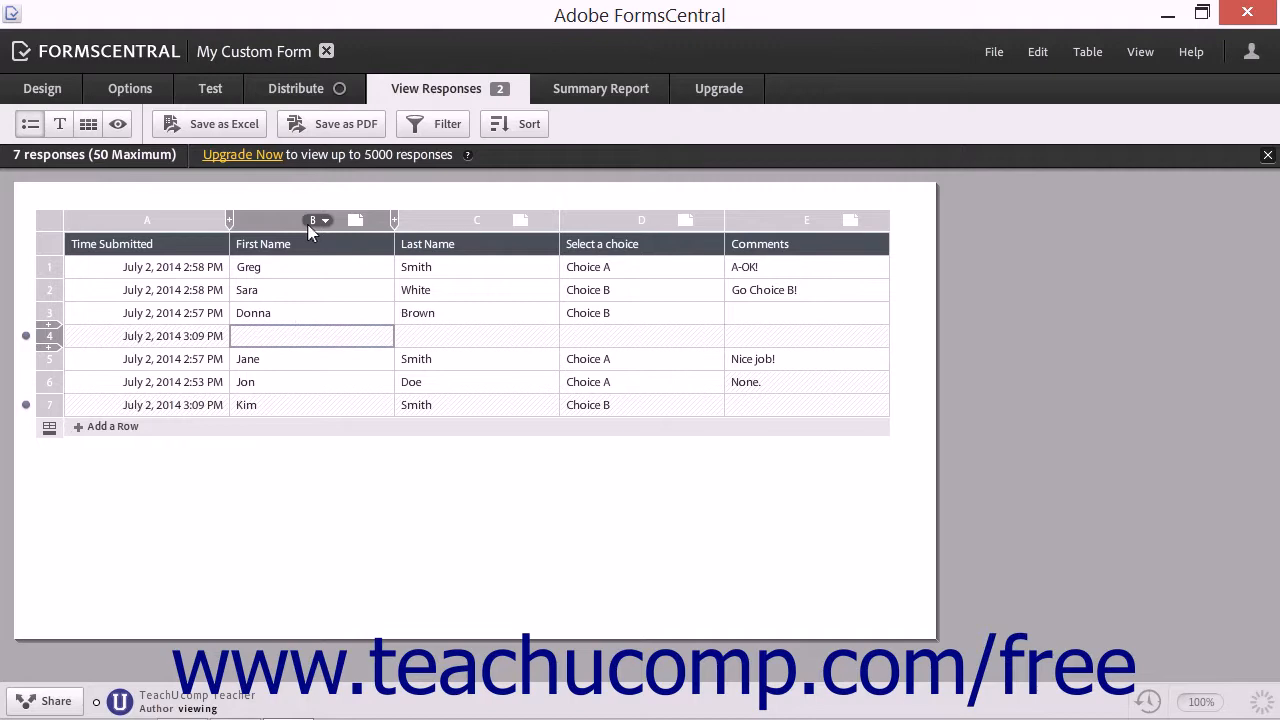
left_click(311, 224)
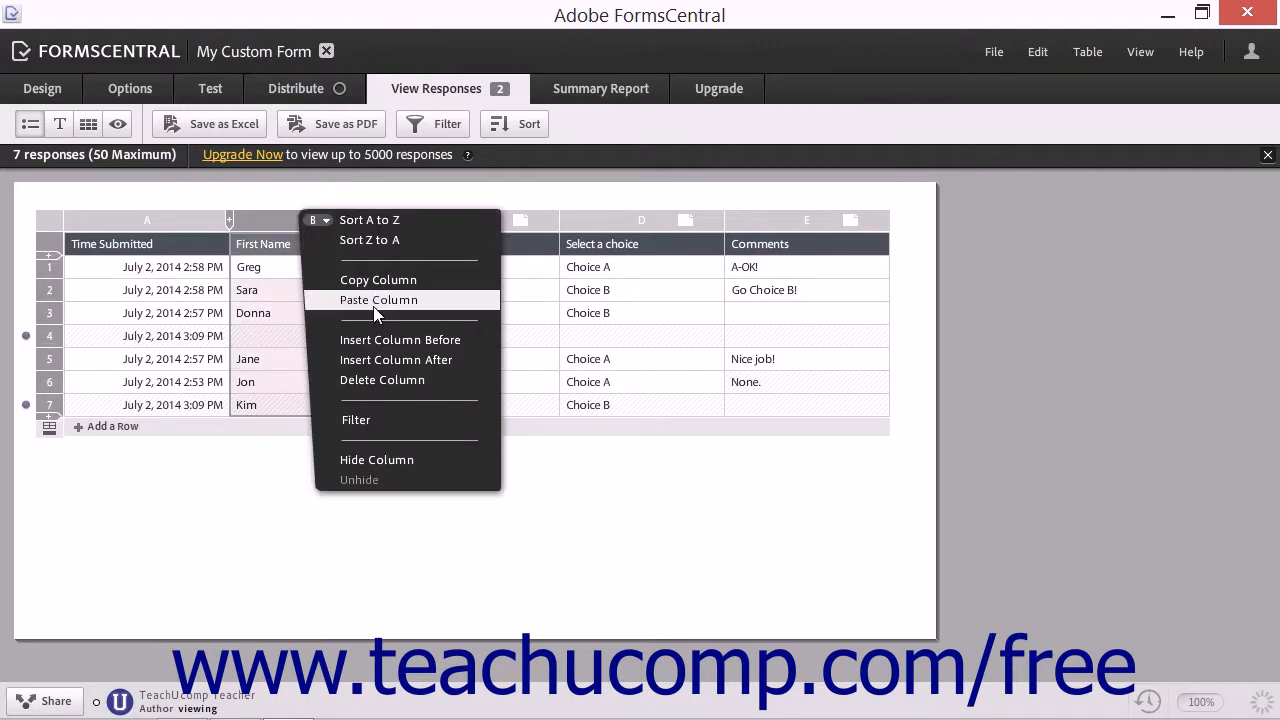
left_click(325, 222)
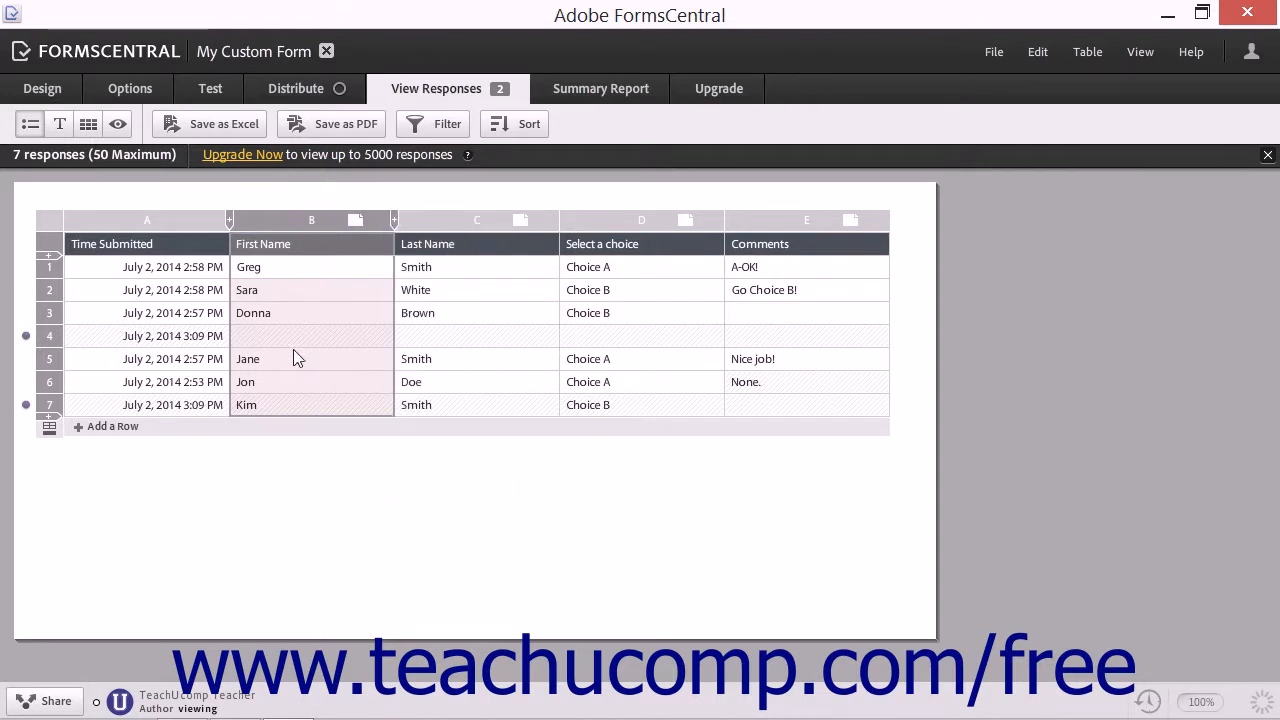
left_click(61, 126)
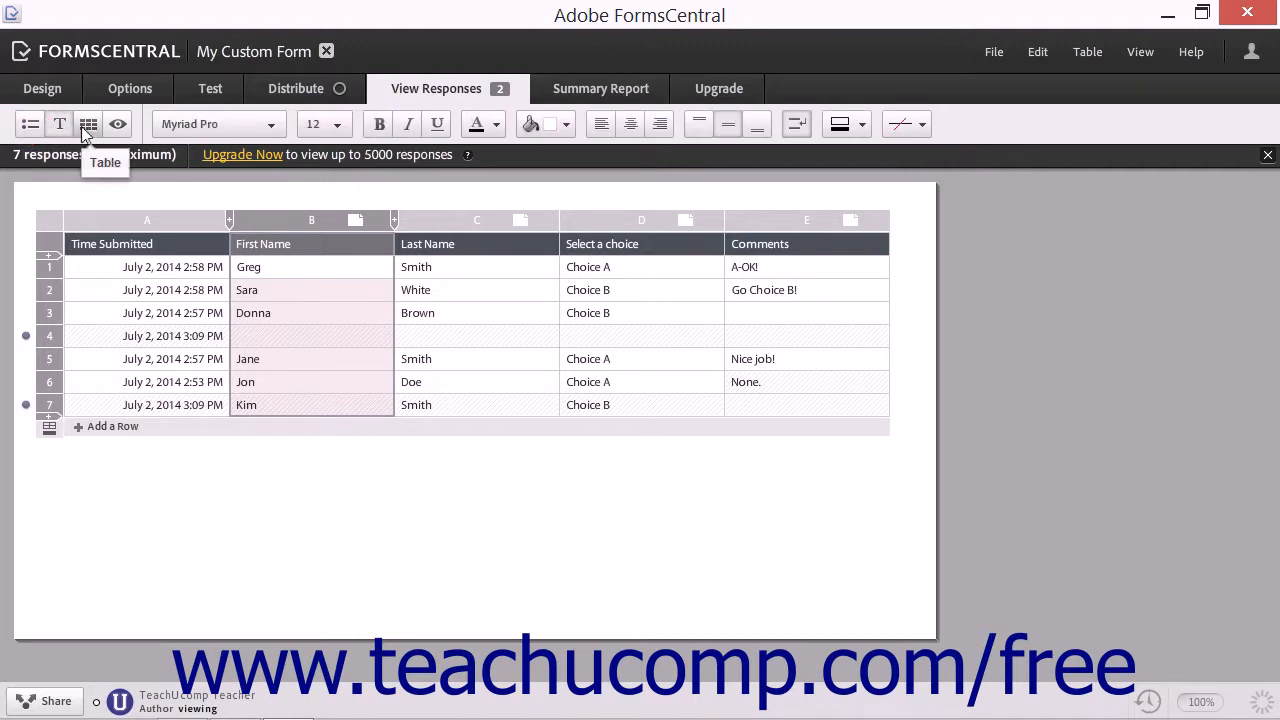
left_click(84, 126)
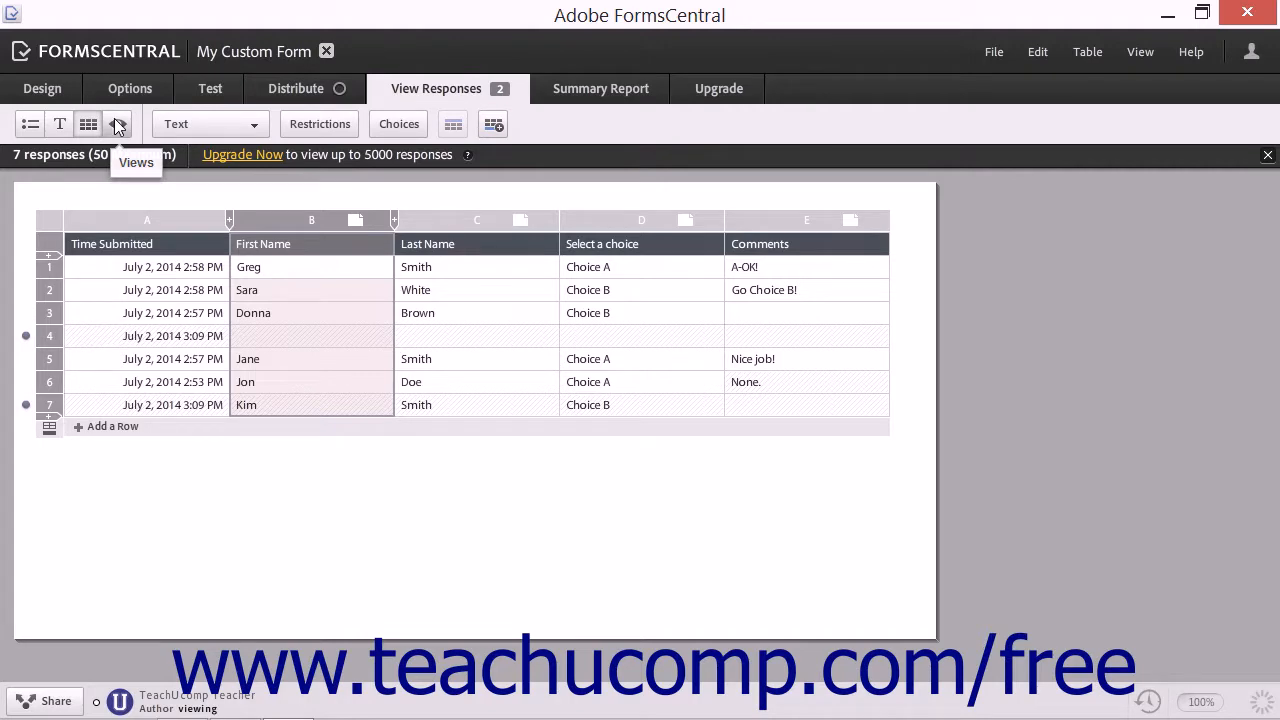
left_click(114, 119)
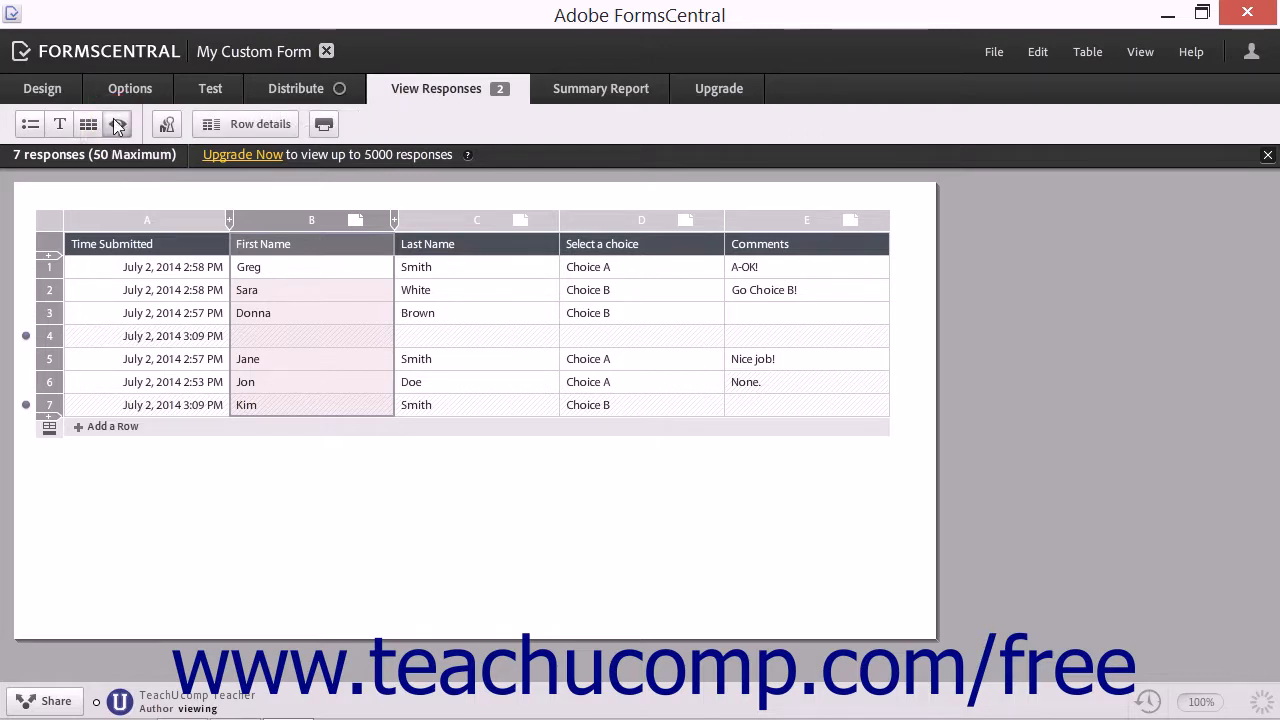
left_click(30, 127)
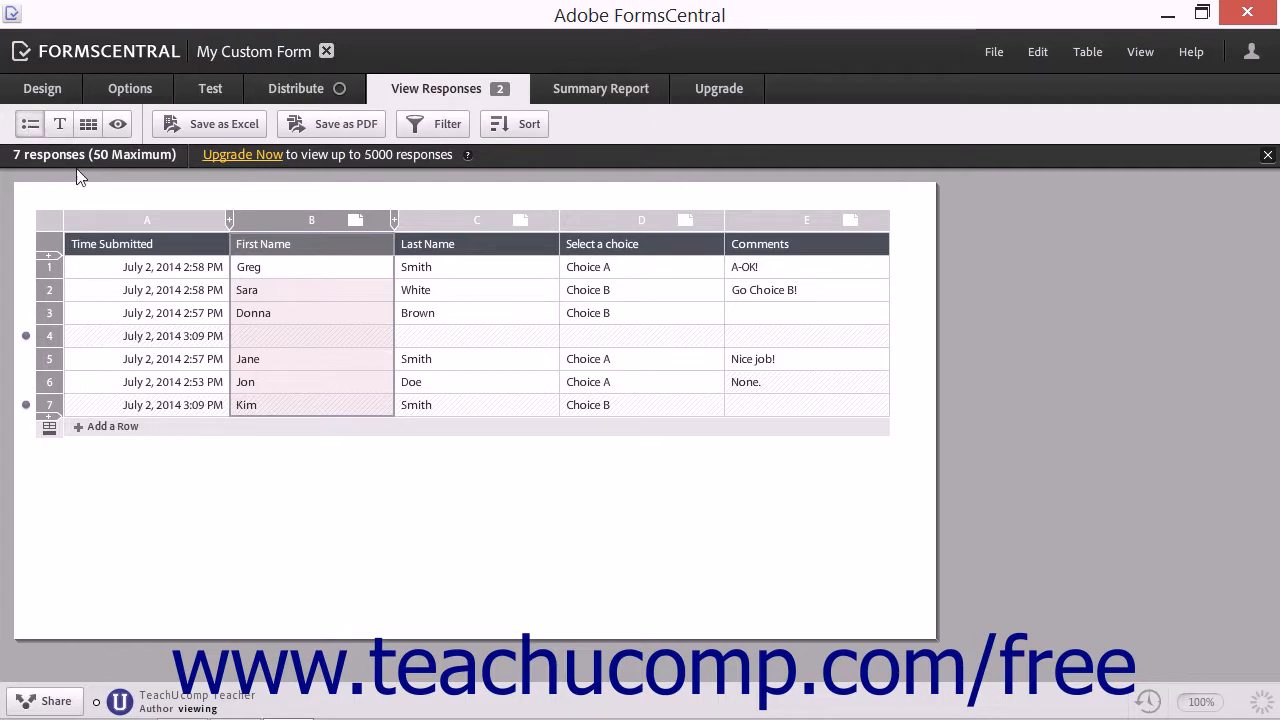
Export all cells of the responses as Microsoft Excel (.xls) to Documents as My Custom Form, replacing the existing file
left_click(230, 122)
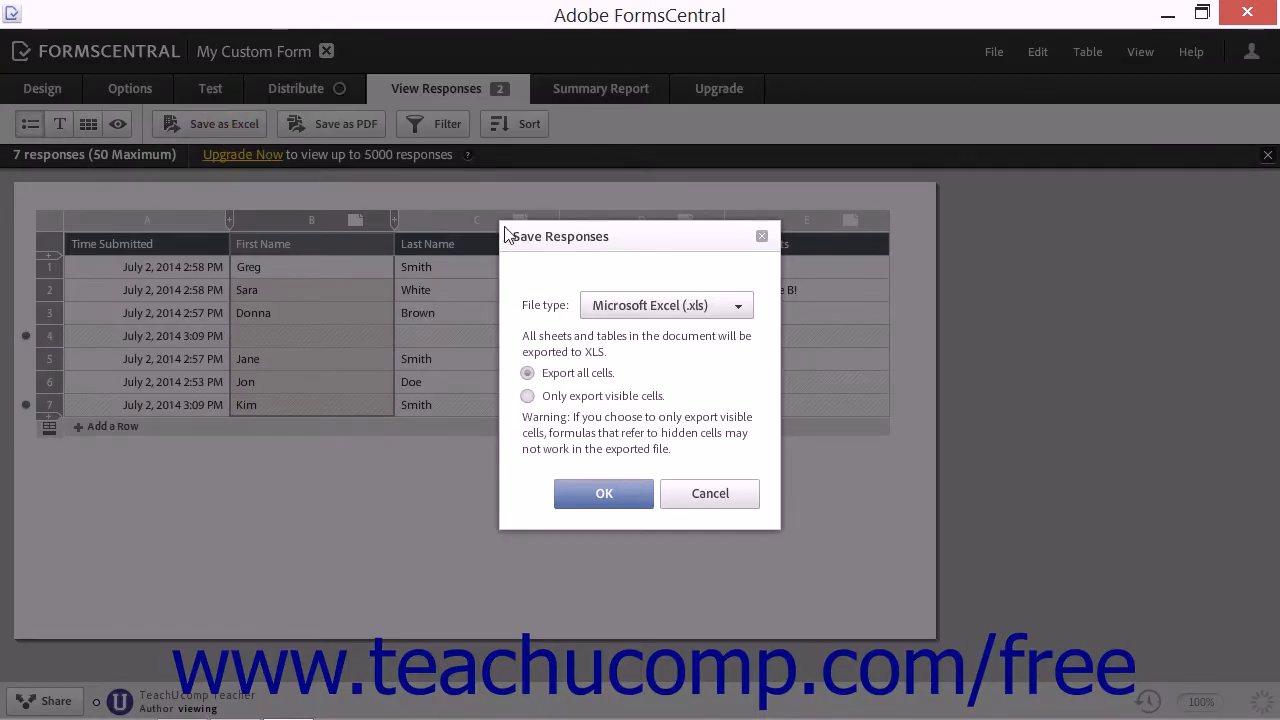
left_click(553, 246)
left_click(614, 313)
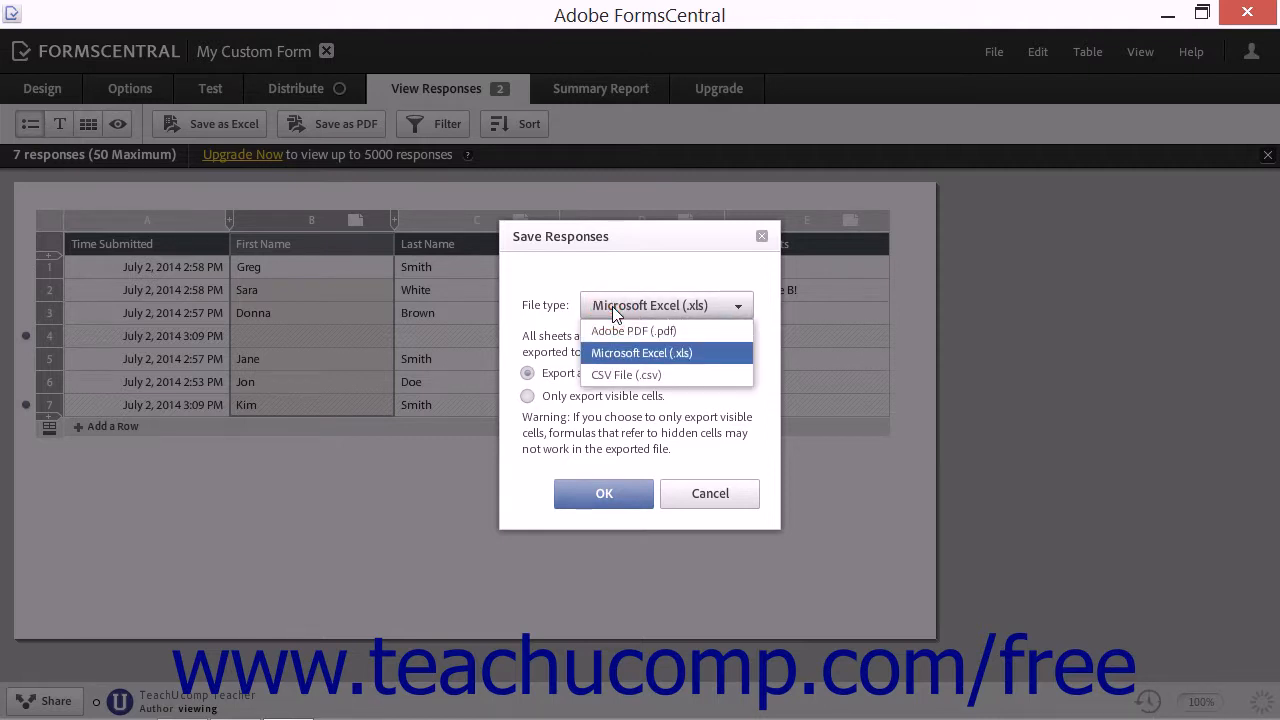
left_click(615, 353)
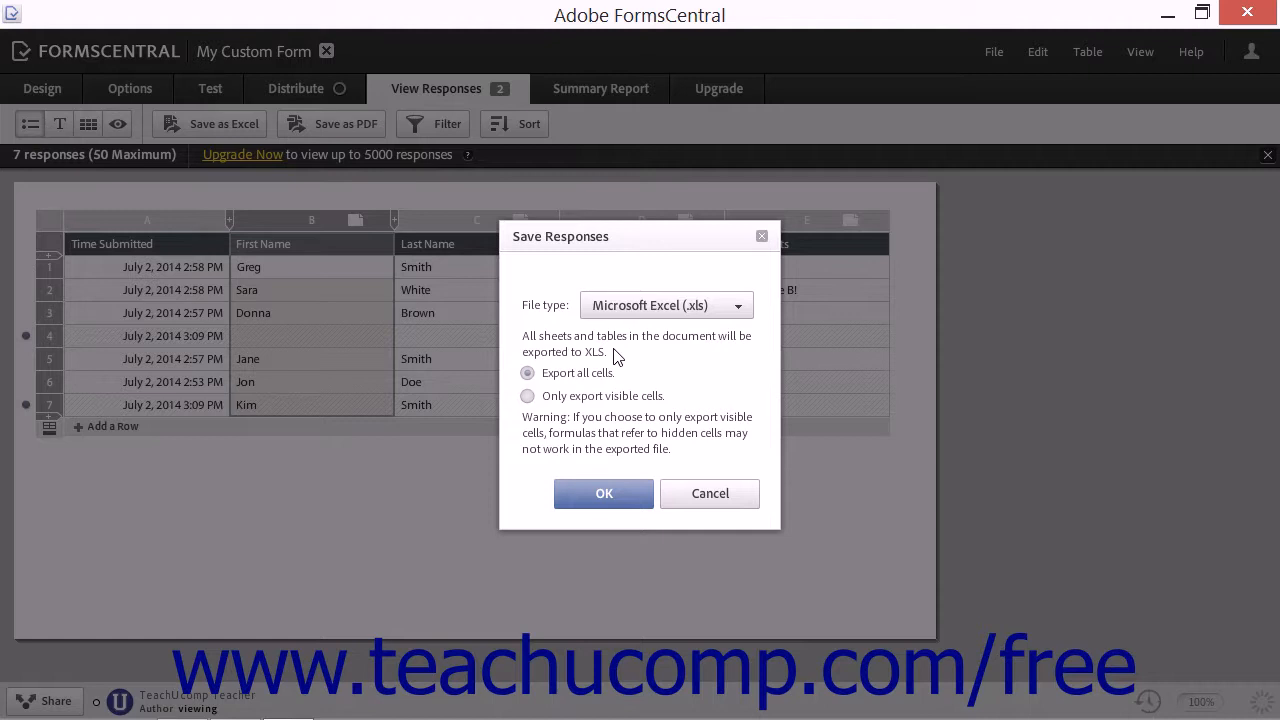
left_click(528, 373)
left_click(603, 494)
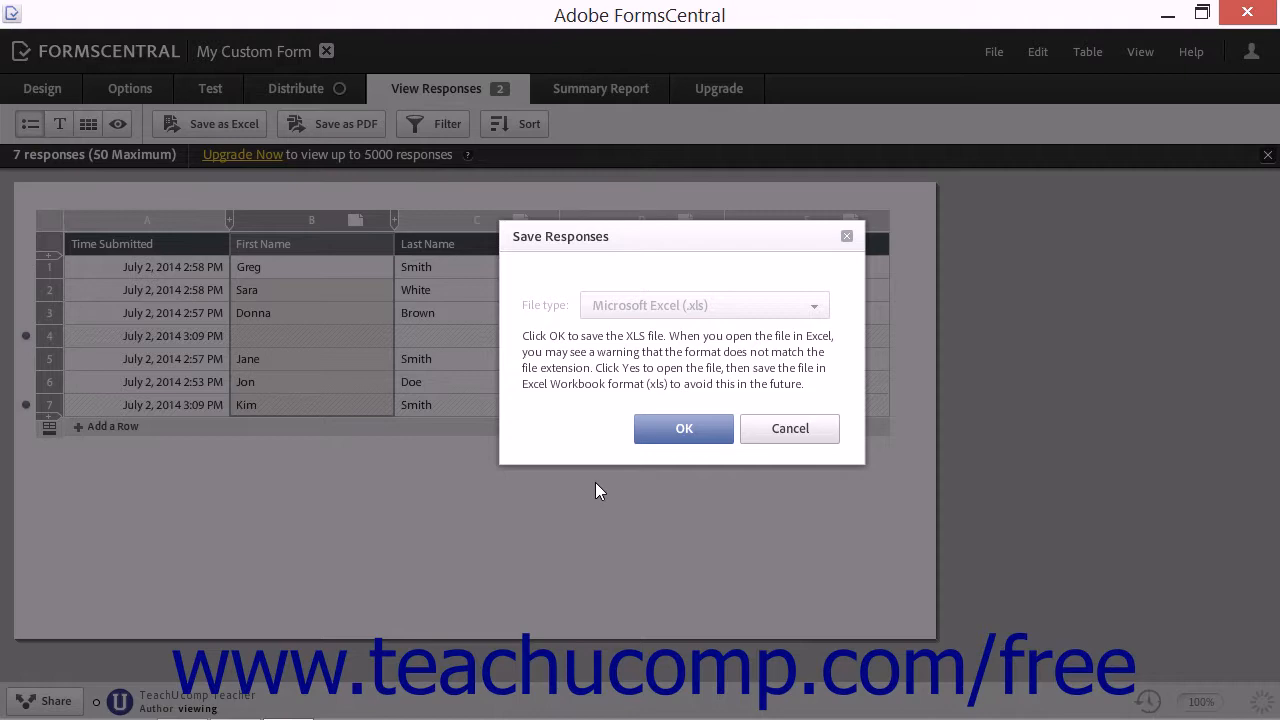
left_click(662, 429)
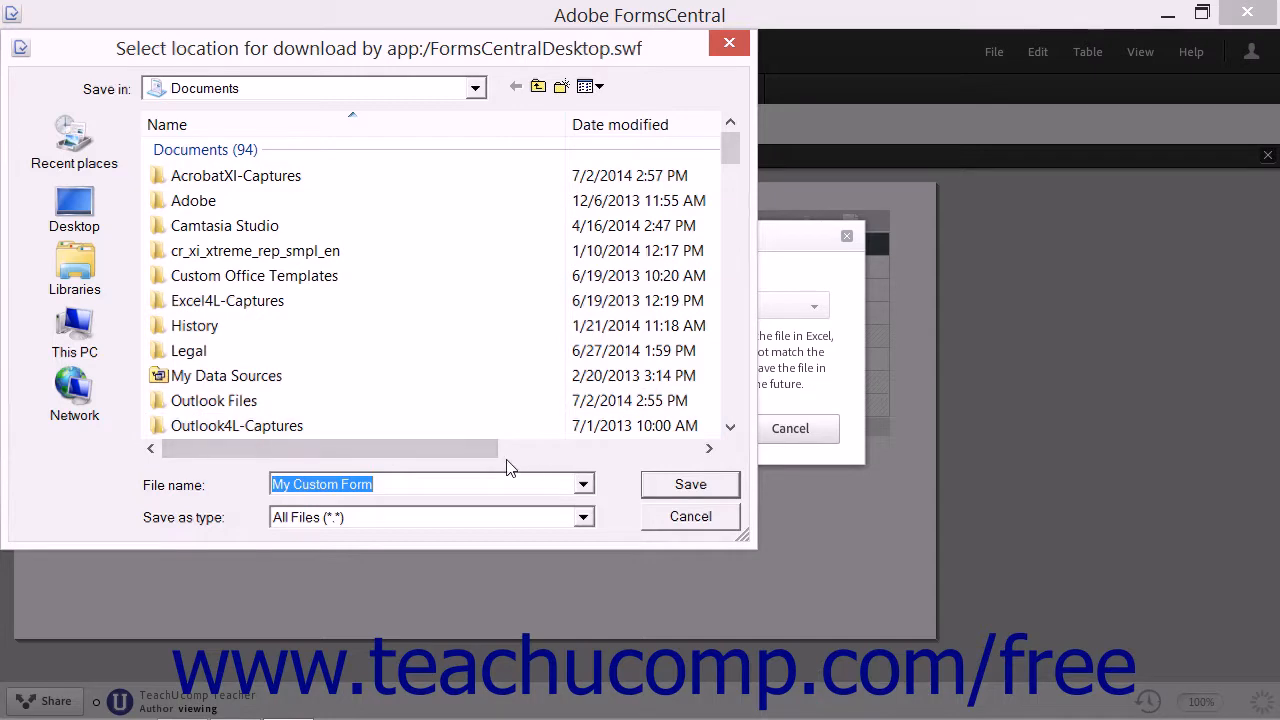
left_click(648, 486)
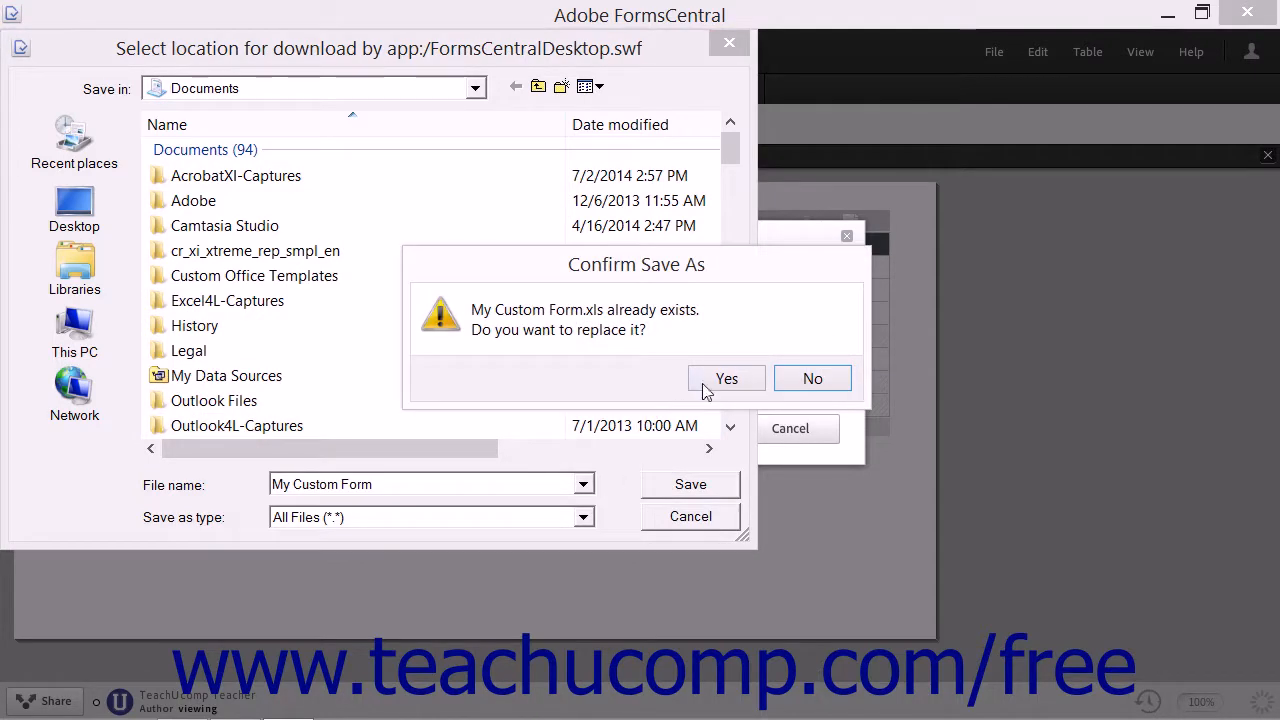
left_click(722, 376)
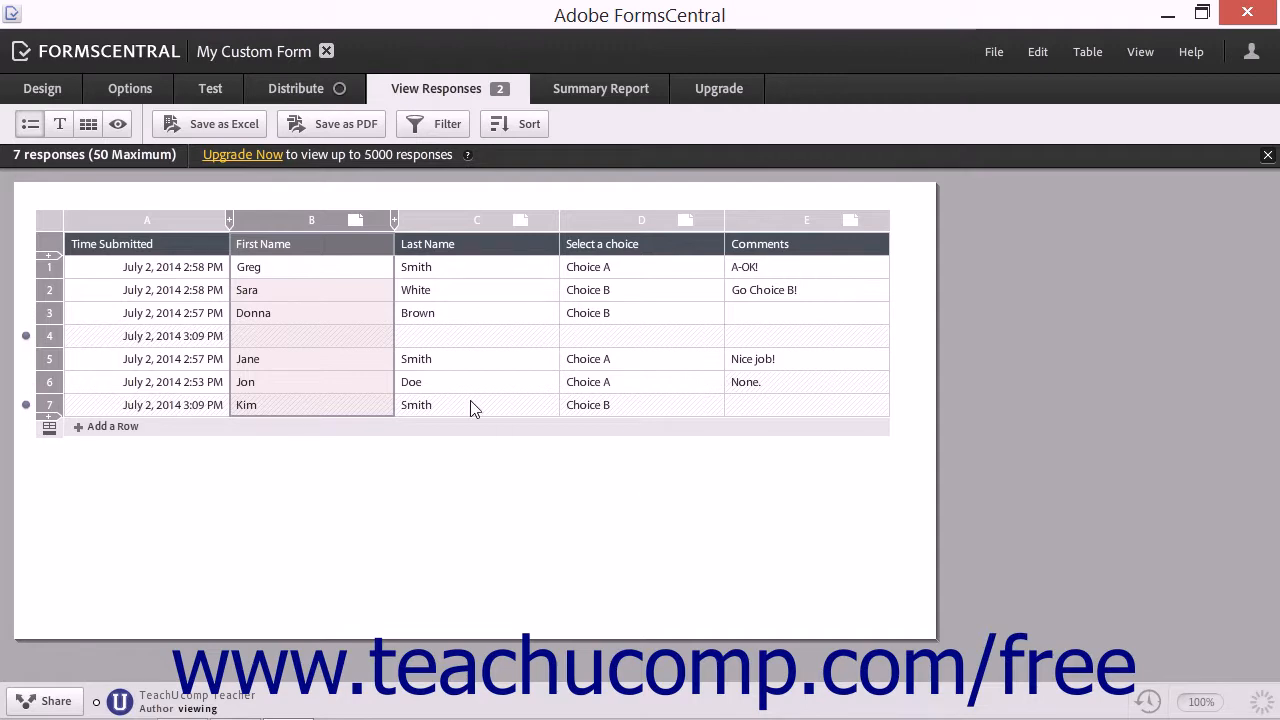
Delete the blank response row 4 from the table
left_click(347, 338)
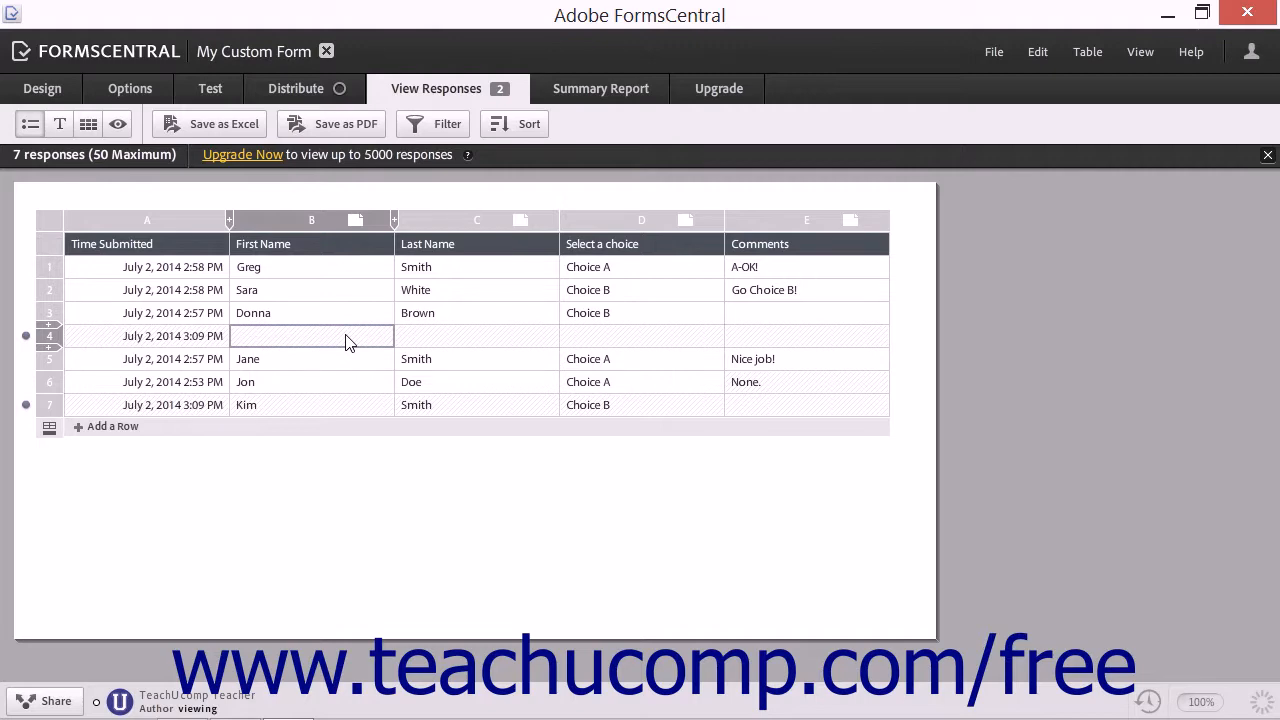
mouse_move(59, 337)
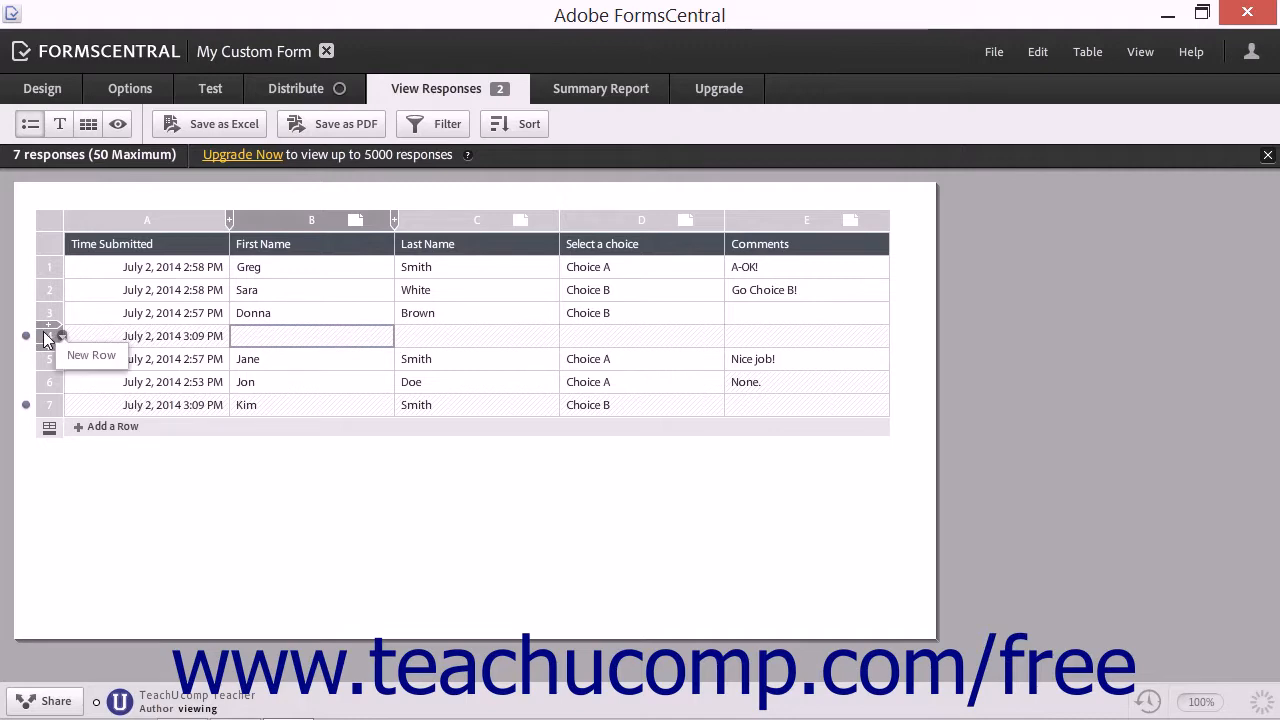
left_click(61, 336)
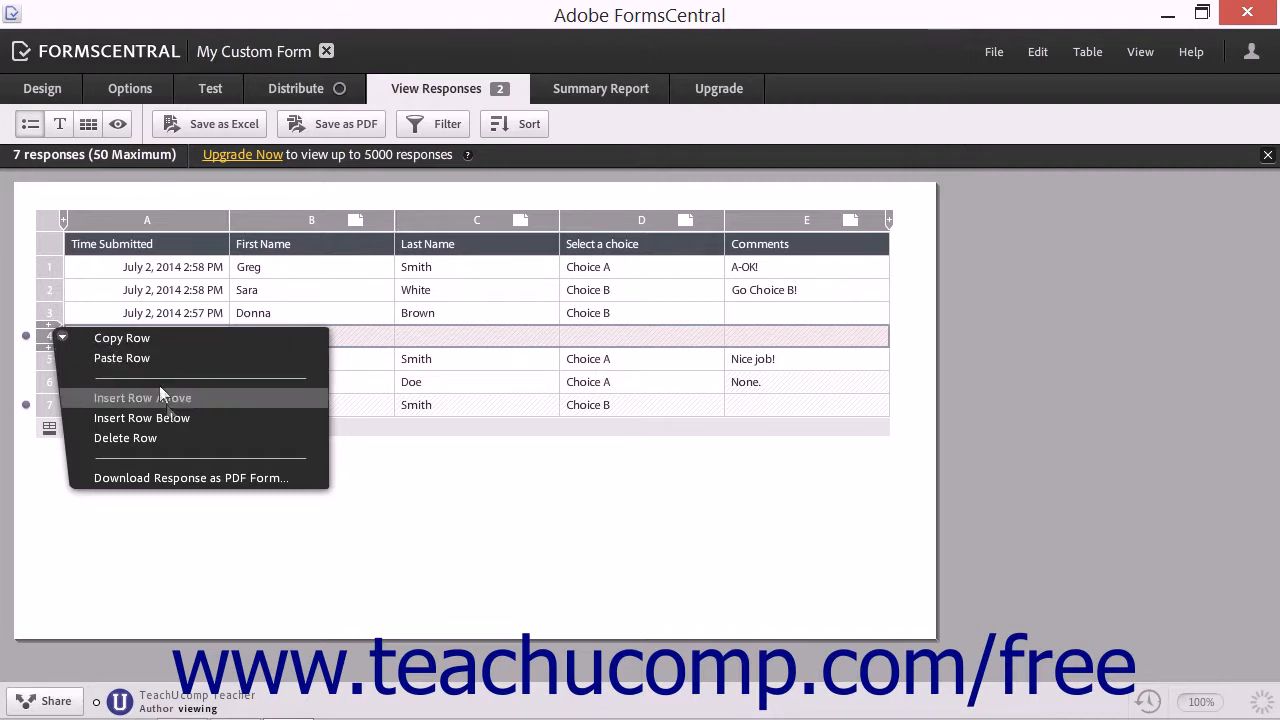
left_click(183, 440)
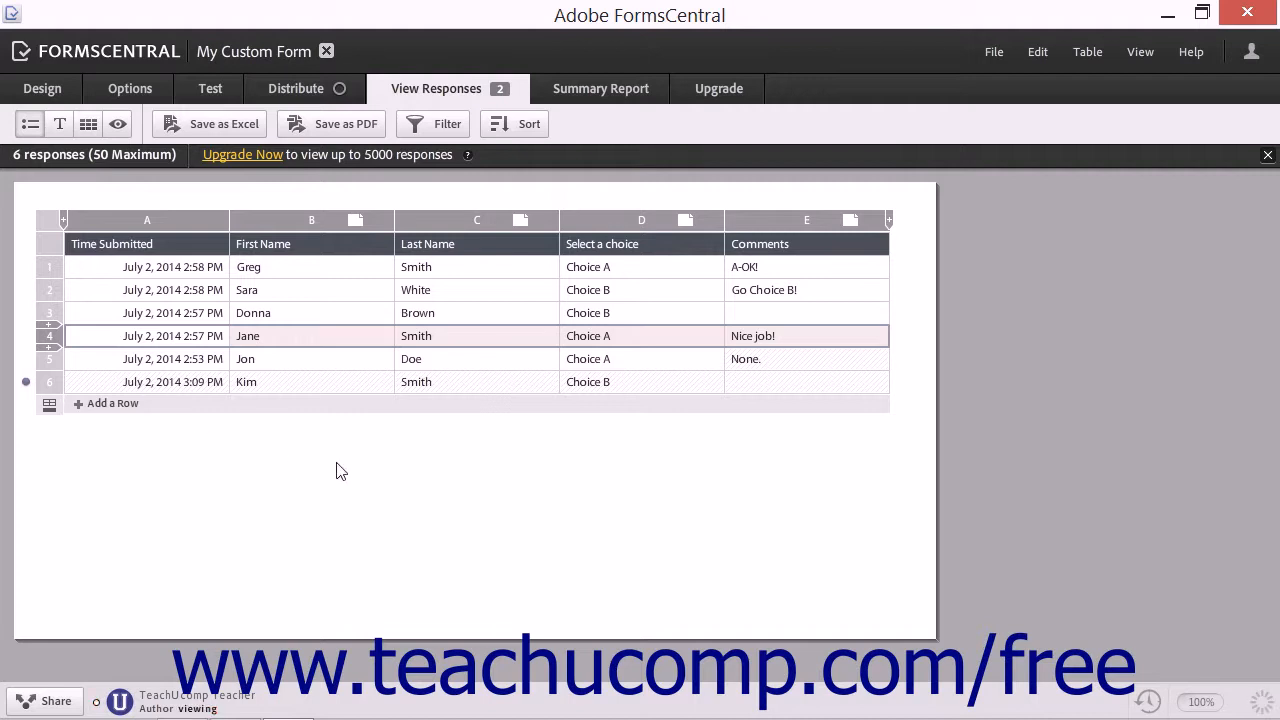
Append "(Author)" to the comment "None." in row 5
left_click(755, 368)
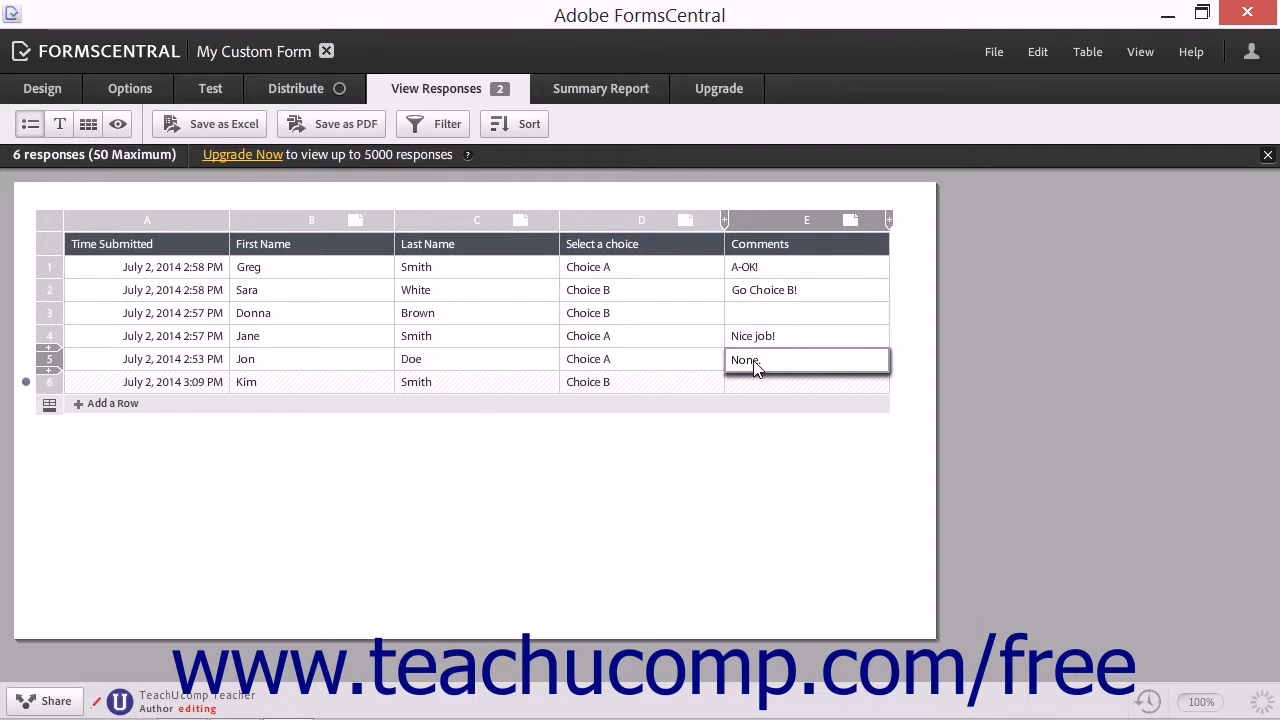
left_click(774, 363)
type("(Author")
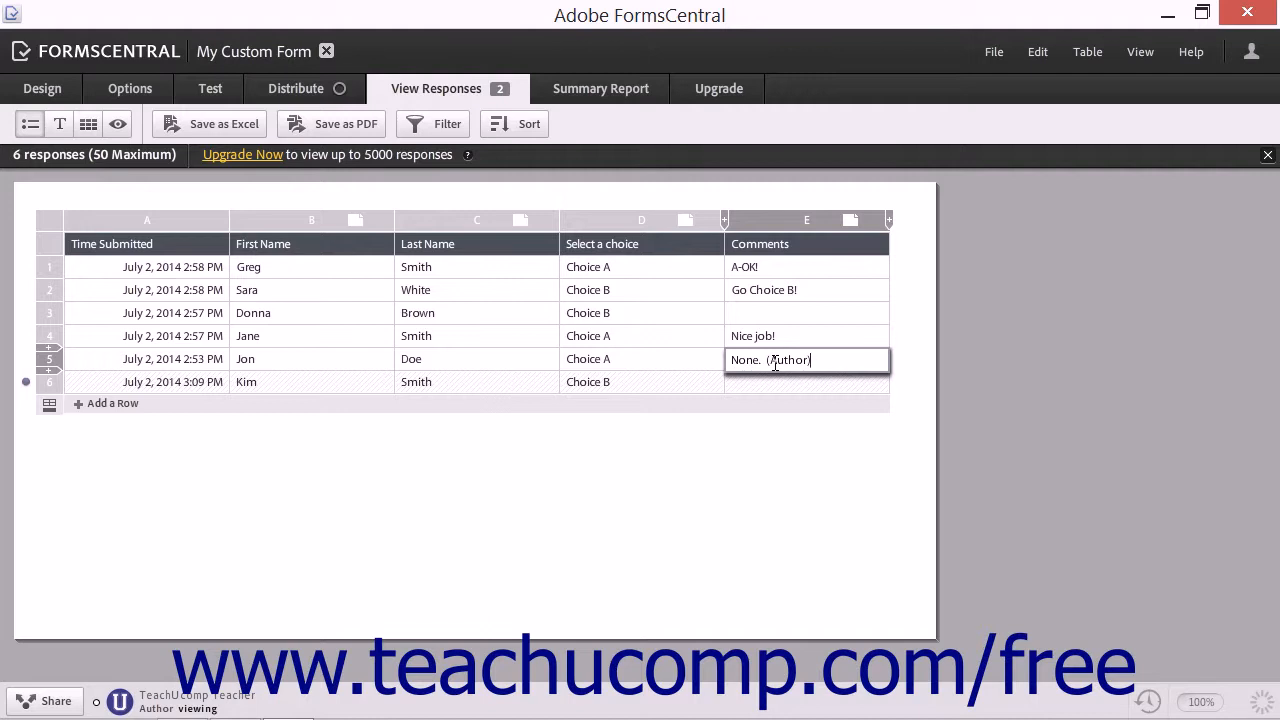
key("Tab")
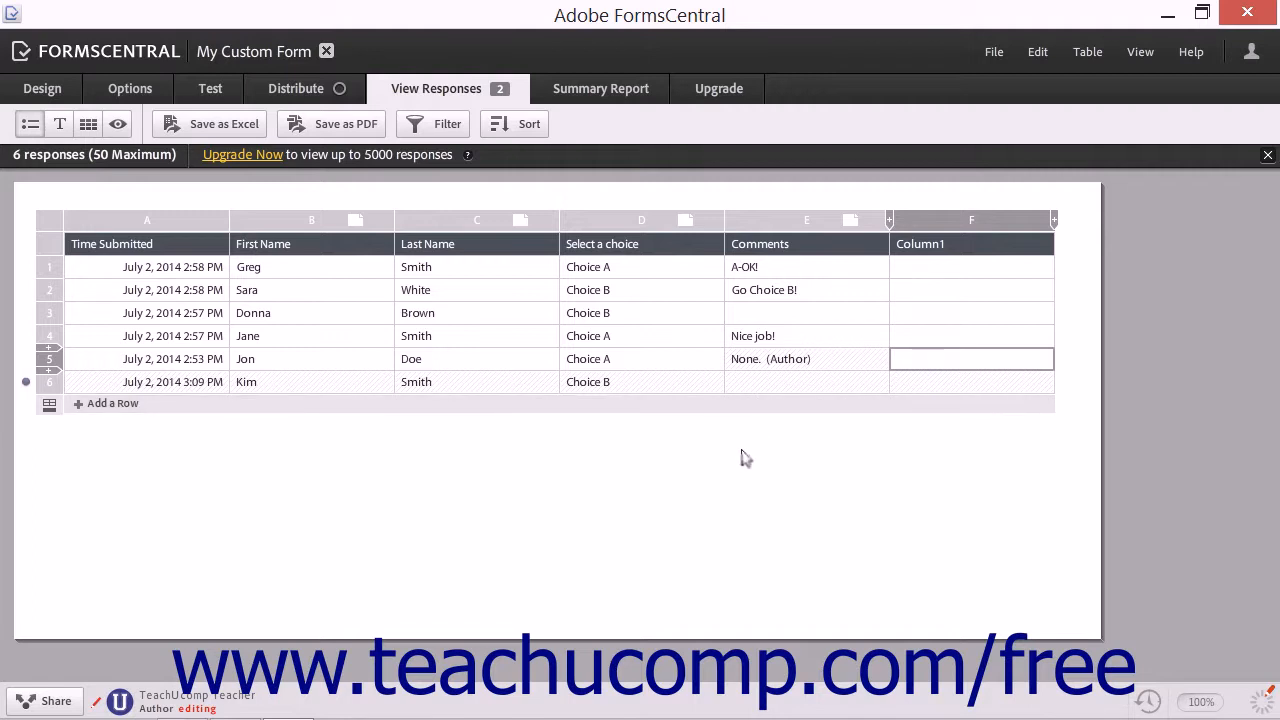
Delete the extra column Column1 and select the edited comment in row 5
mouse_move(787, 363)
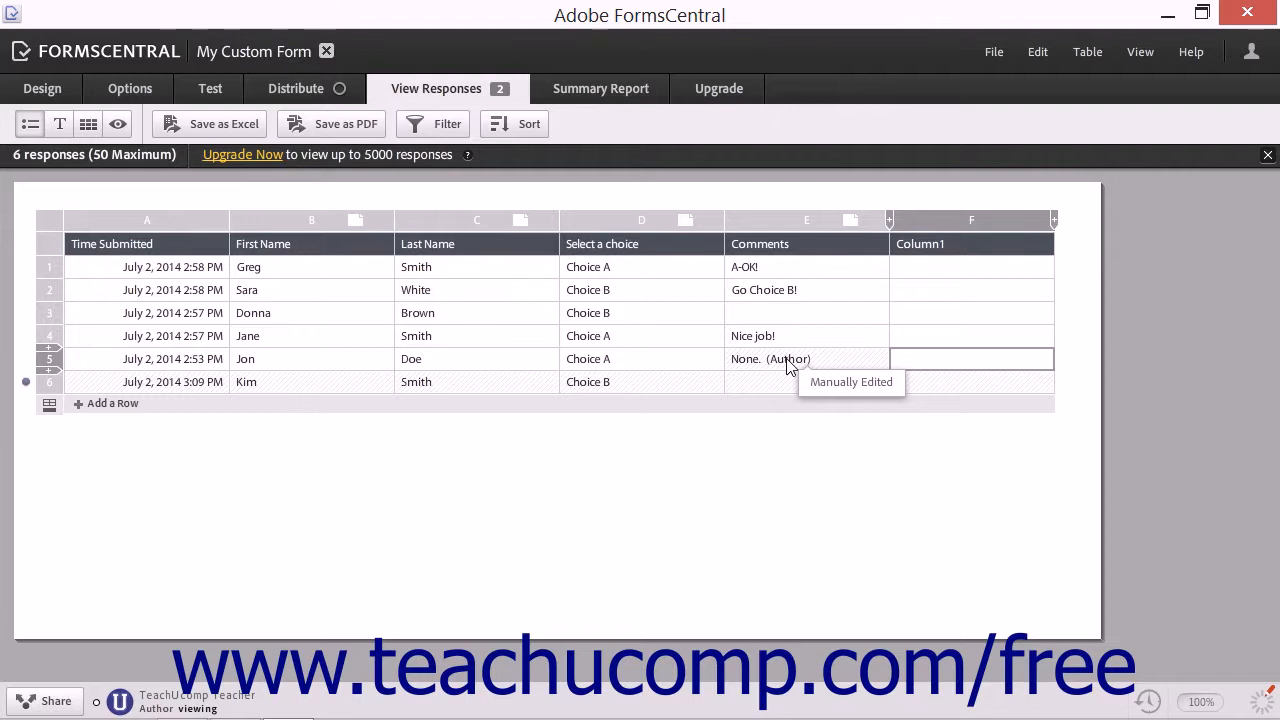
left_click(966, 267)
right_click(964, 238)
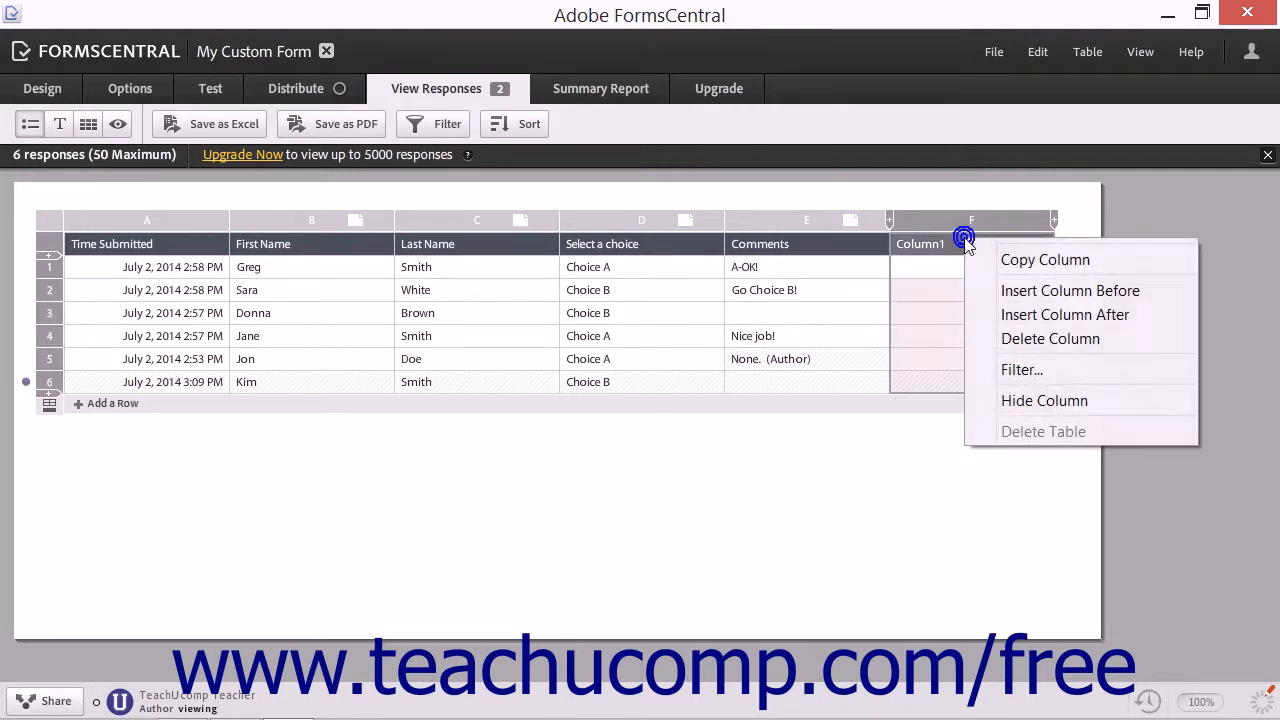
left_click(997, 339)
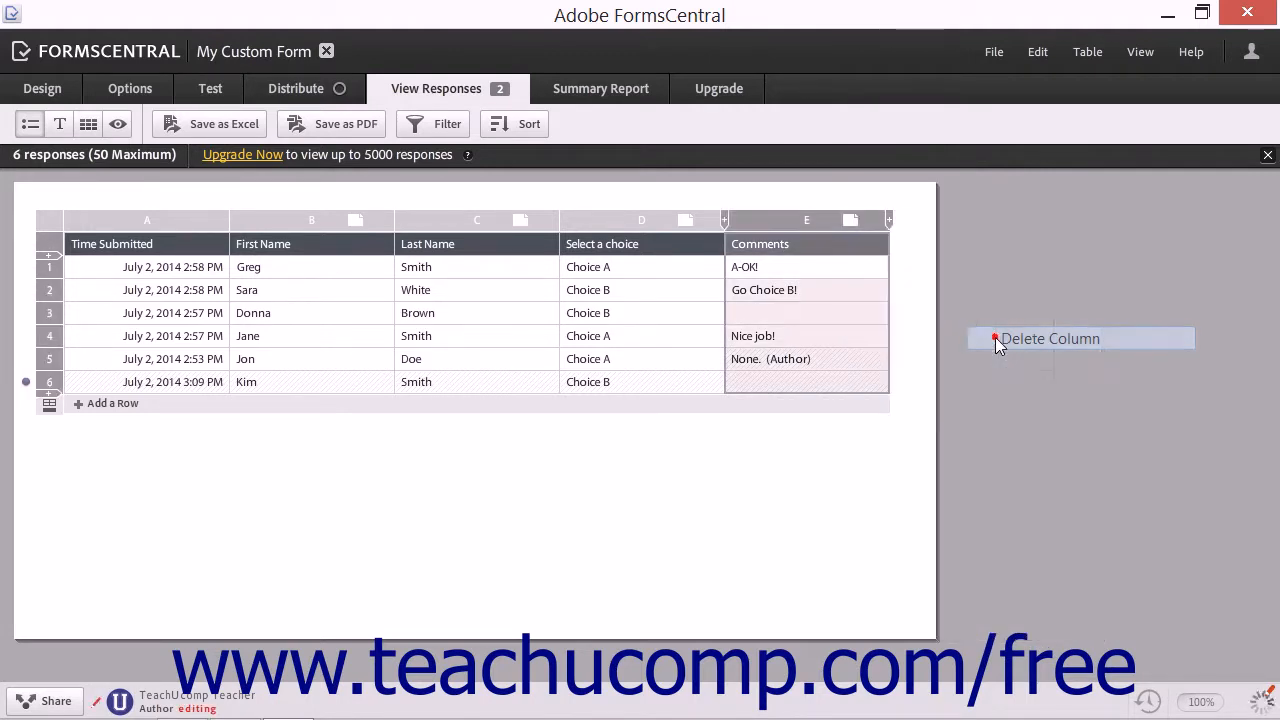
left_click(790, 358)
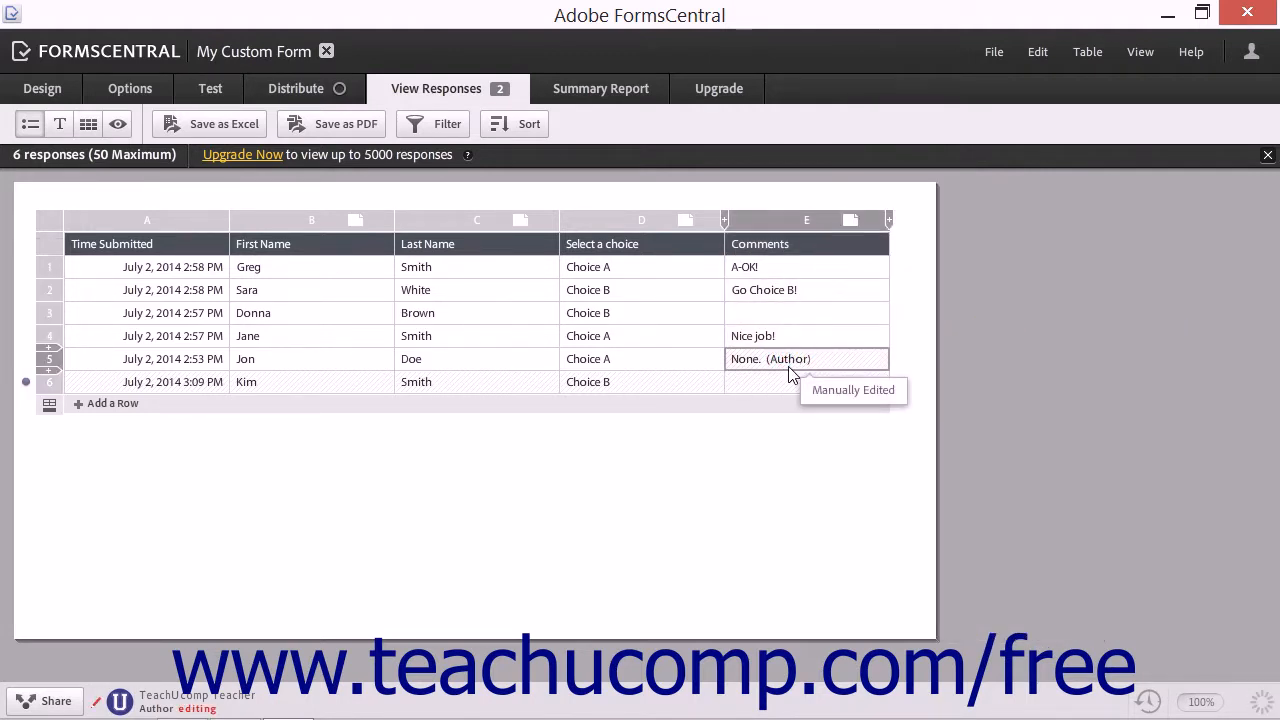